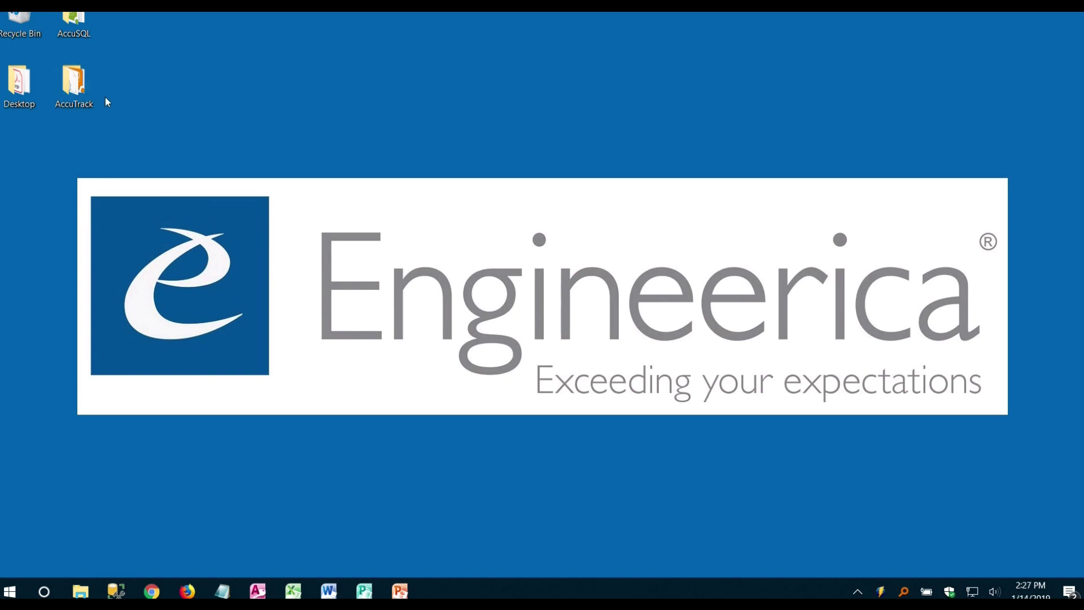
Open the AccuTrack folder, move its window aside, and select AccuTrack.exe
double_click(82, 92)
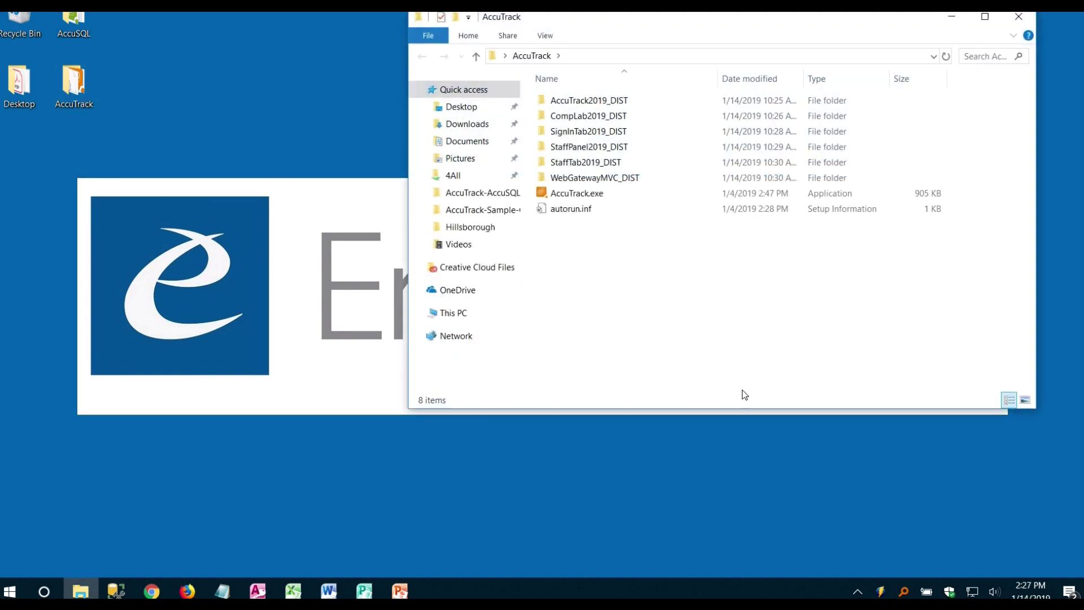
left_click_drag(869, 27, 742, 100)
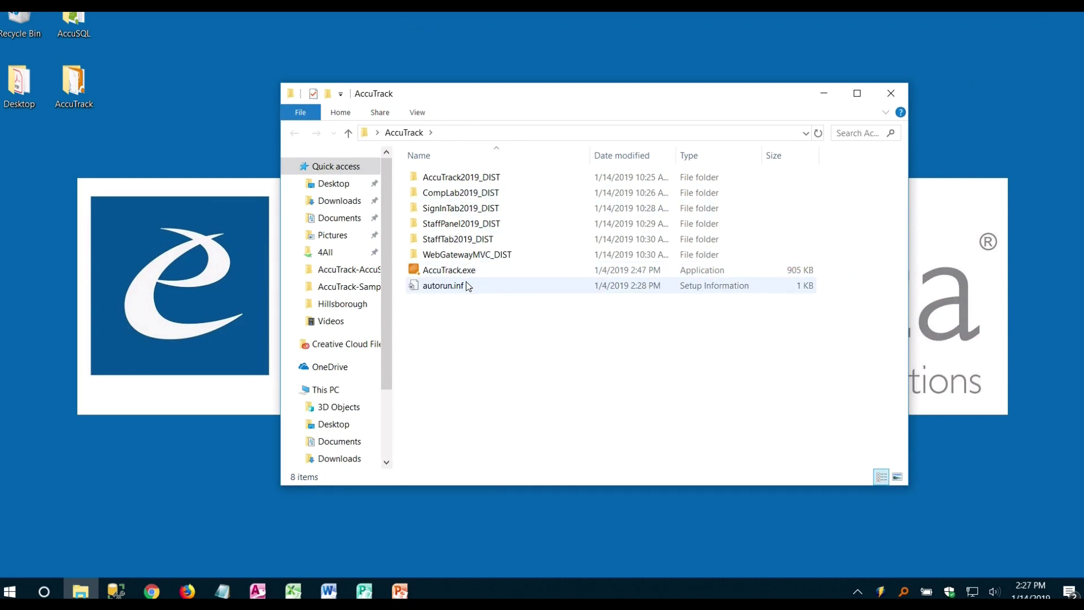
mouse_move(415, 275)
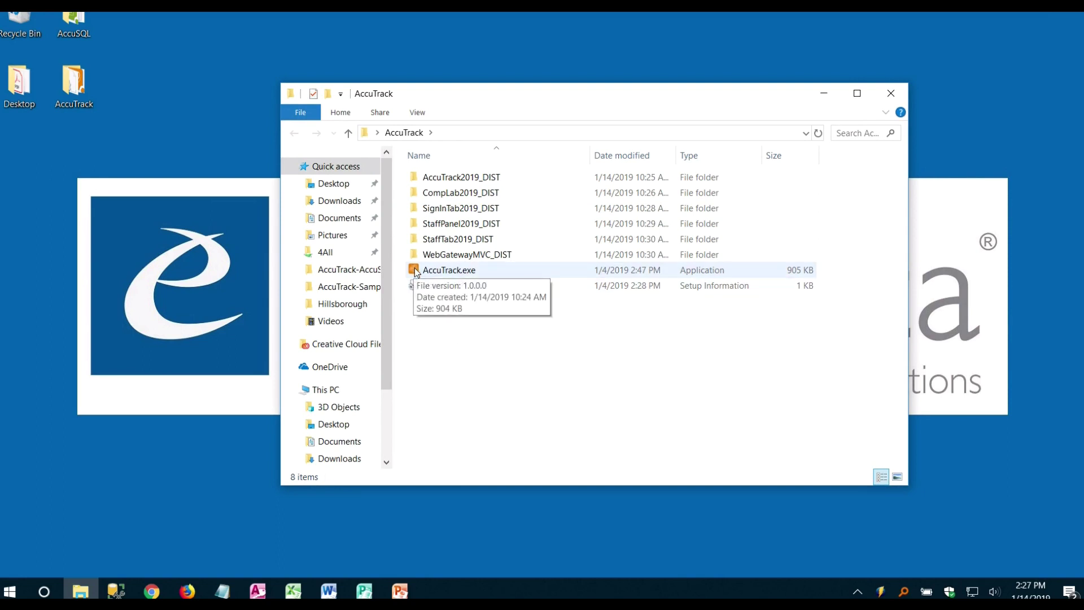
left_click(416, 272)
Run AccuTrack.exe and choose INSTALL from the AccuTrack 2019 Installer menu
double_click(415, 272)
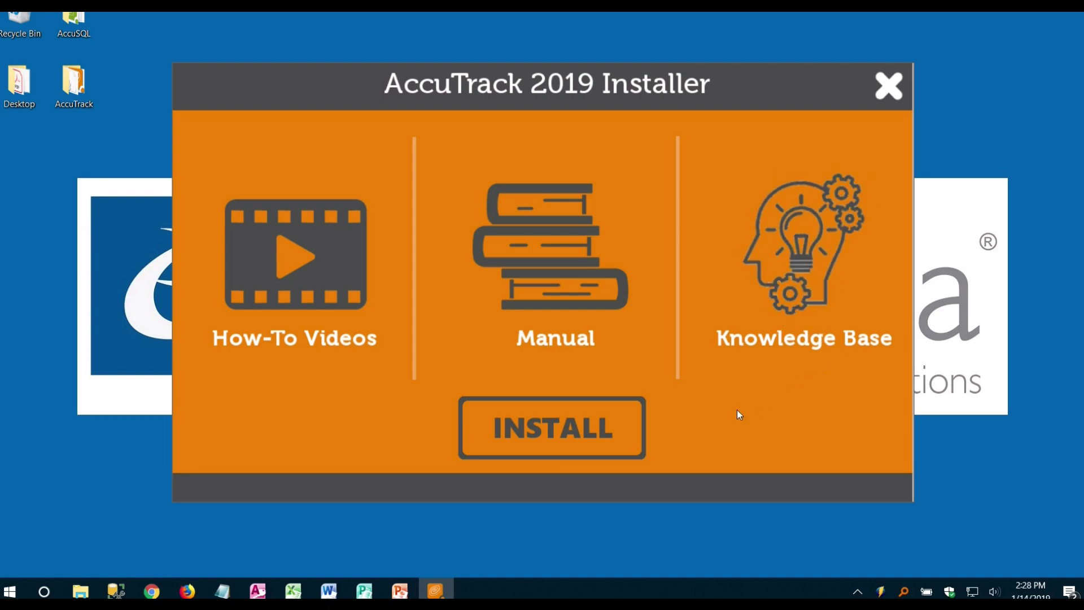
left_click(568, 434)
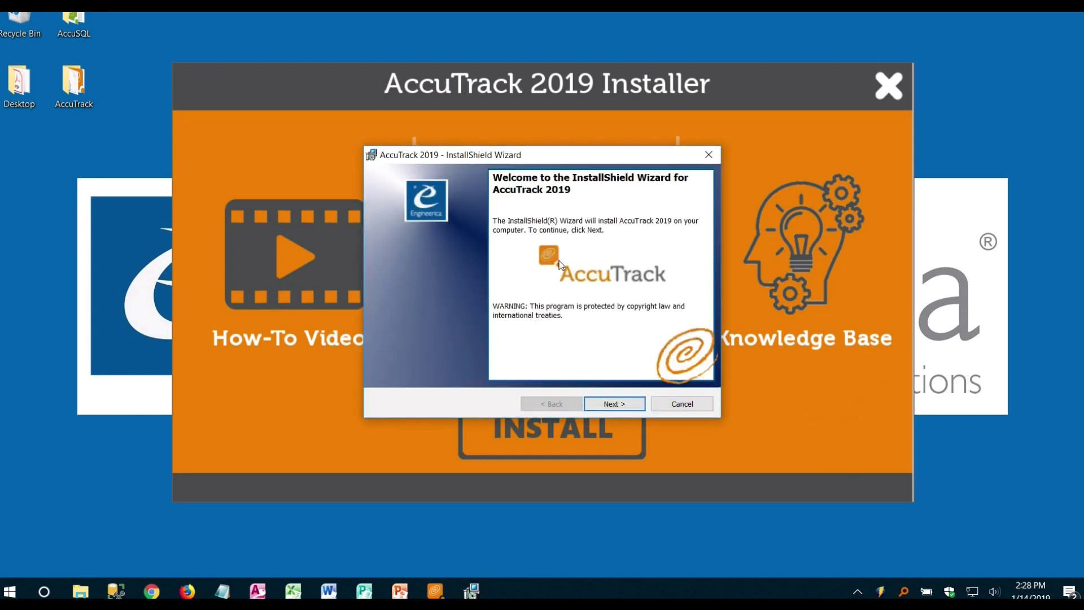
Scroll through the AccuTrack 2019 license agreement and accept its terms
left_click(621, 405)
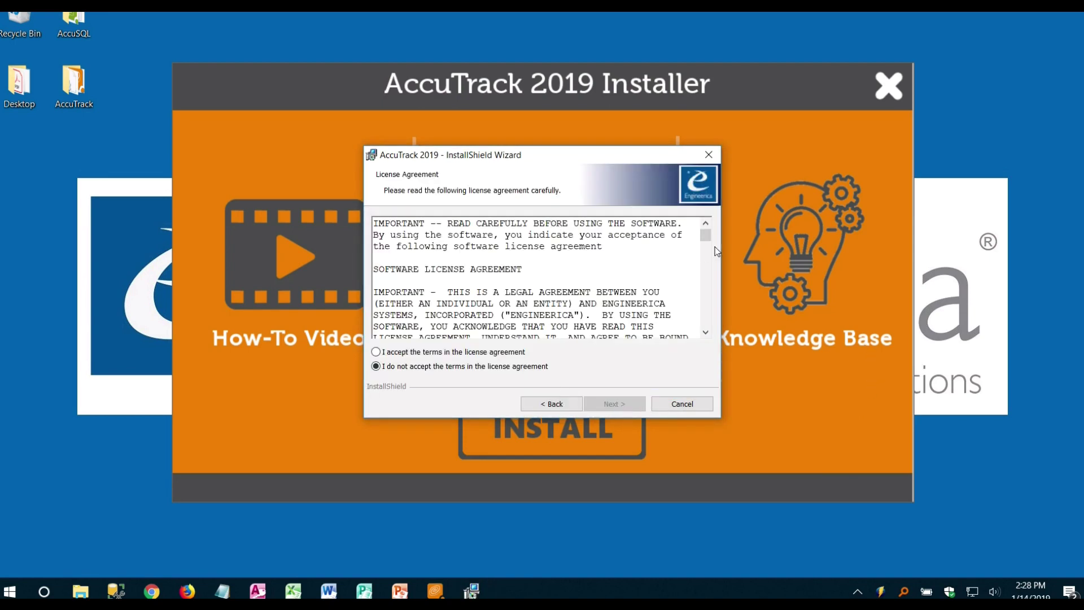
left_click_drag(706, 236, 705, 321)
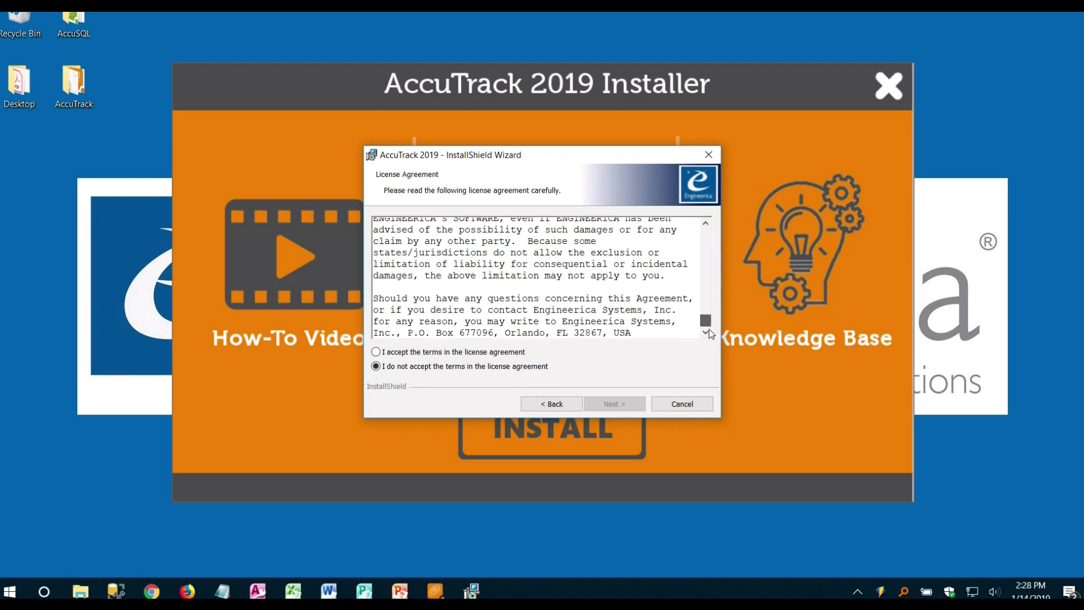
left_click(399, 353)
left_click(625, 406)
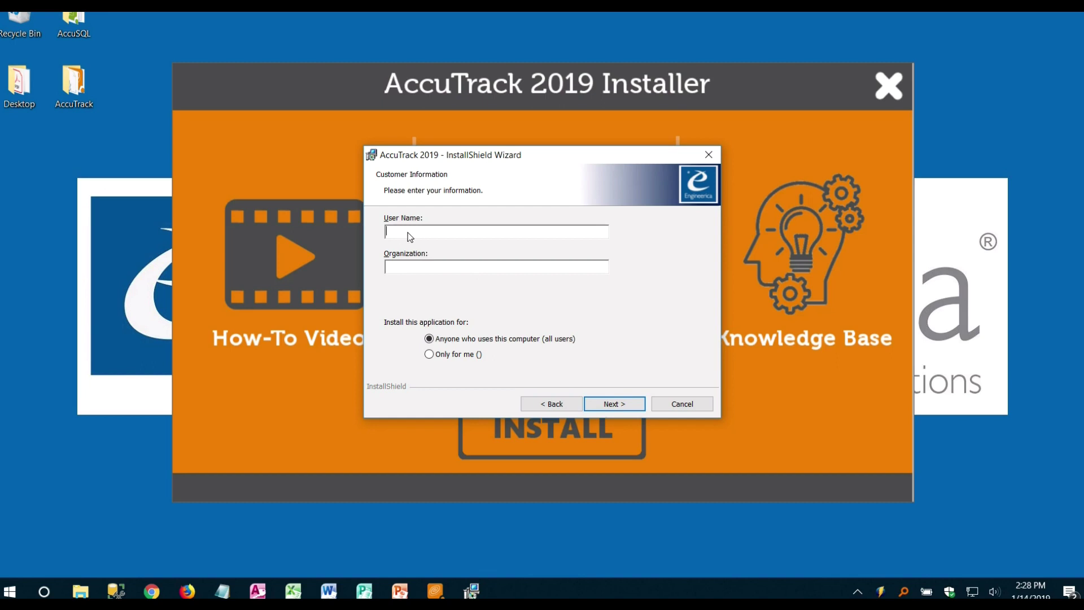
Enter the user's name and organization 'Engineerica Systems', keeping the default destination folder
type("Nick")
type(" Armstron")
type("g")
type("Engineerica")
type(" Systme")
key("BackSpace")
key("BackSpace")
type("ems")
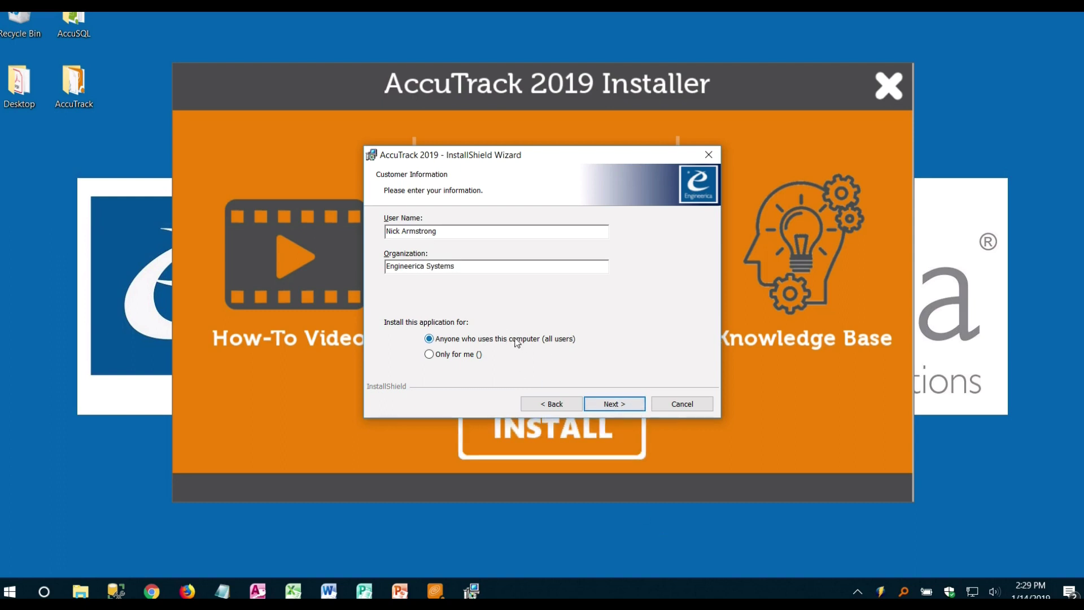
left_click(626, 405)
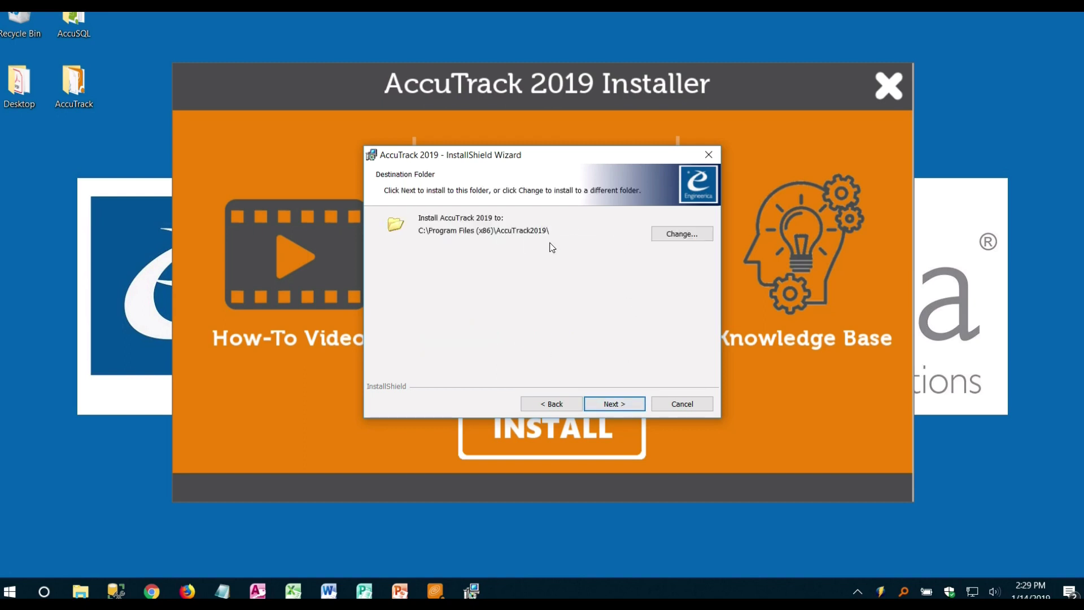
left_click(619, 404)
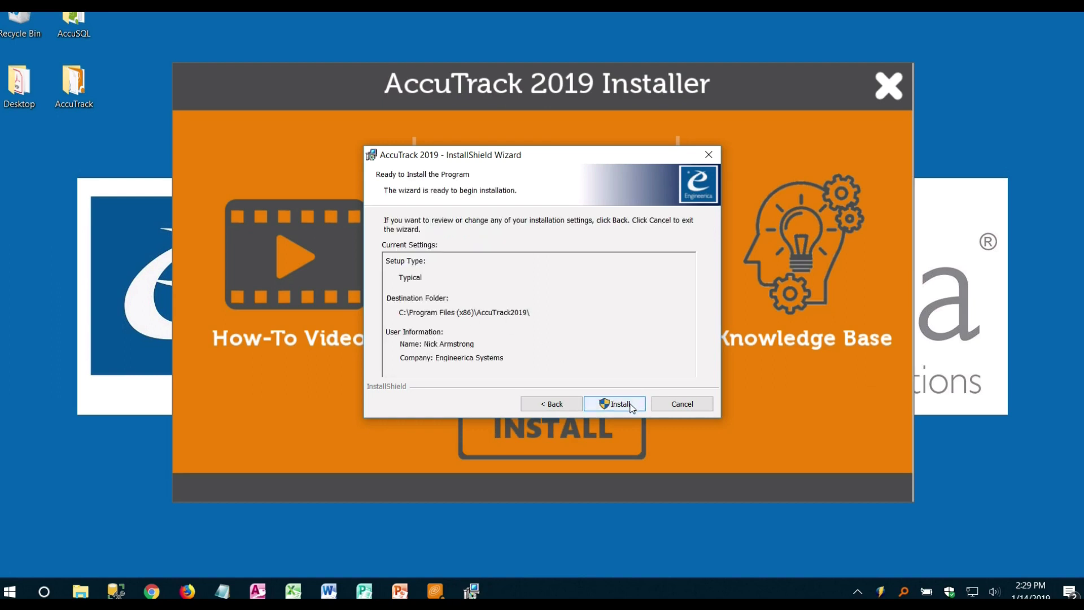
Install AccuTrack 2019, allow the User Account Control prompt, and finish the wizard
left_click(632, 406)
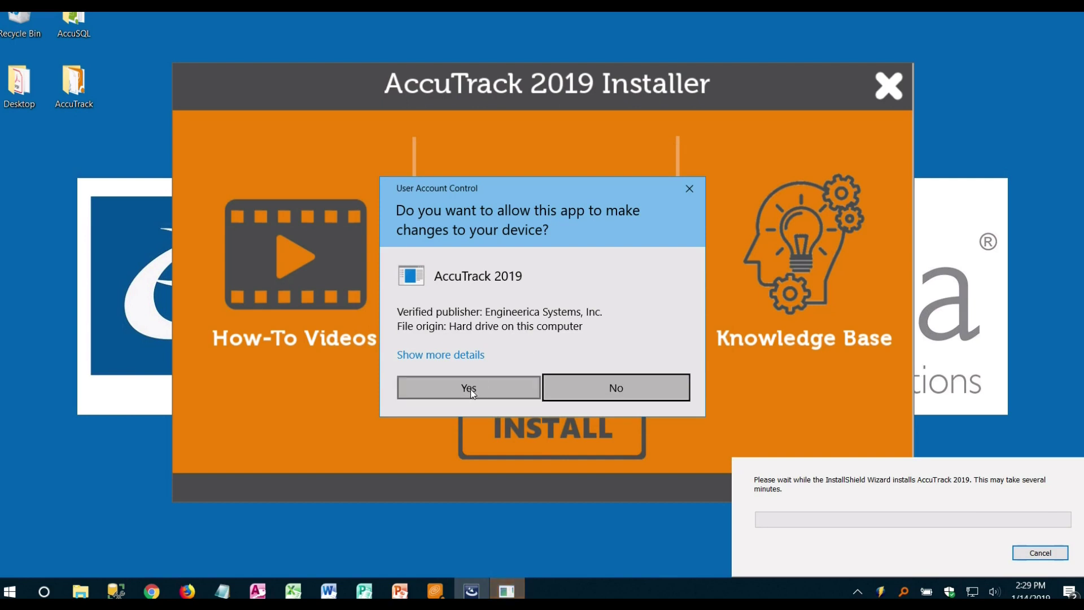
left_click(472, 389)
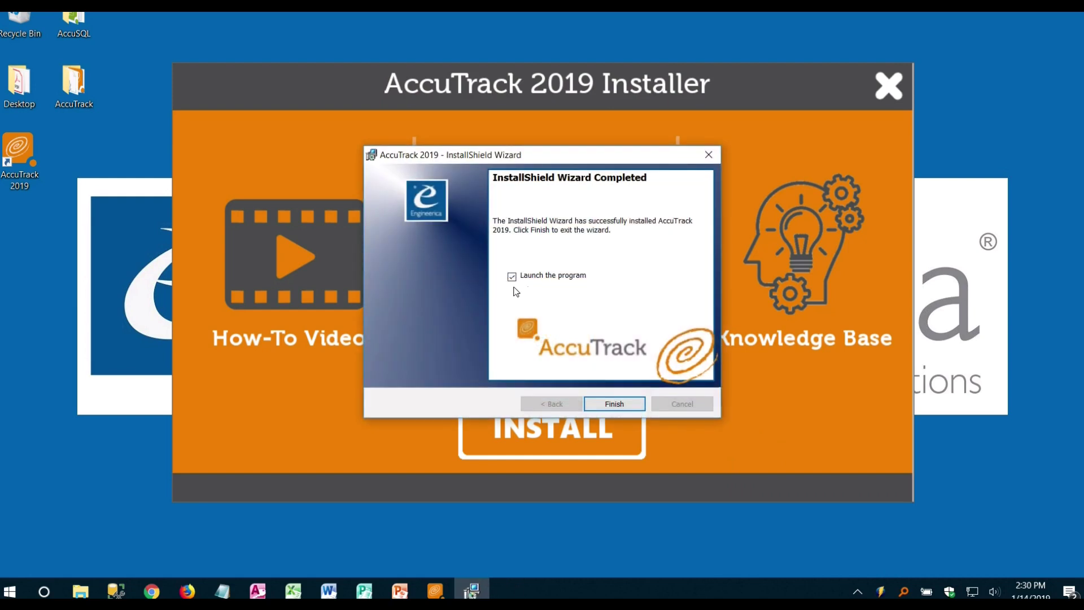
left_click(605, 404)
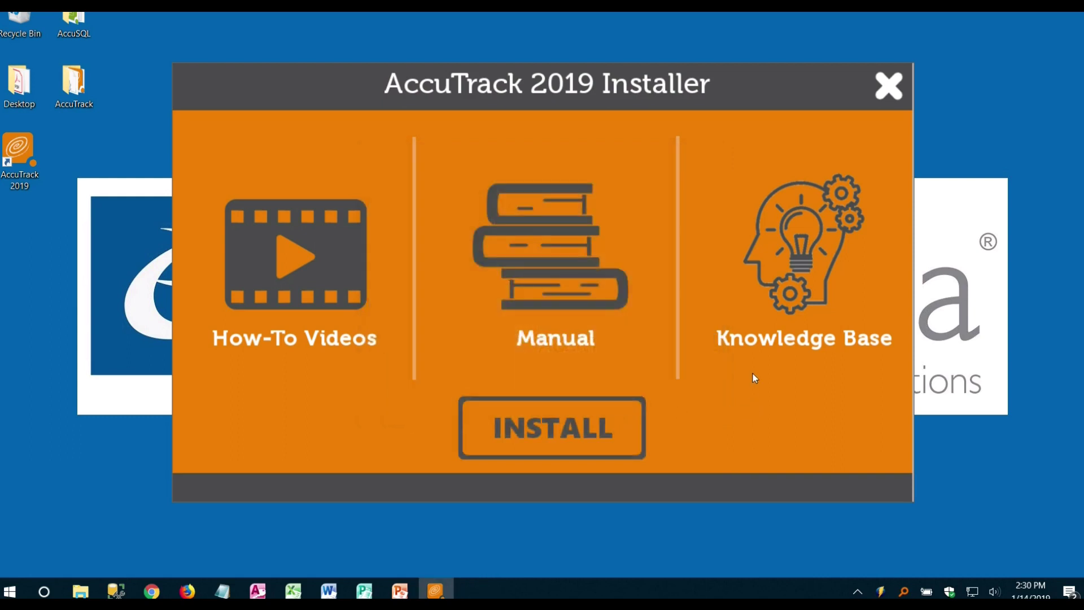
Quit the AccuTrack 2019 Installer and close the AccuTrack folder window
left_click(889, 87)
left_click(517, 323)
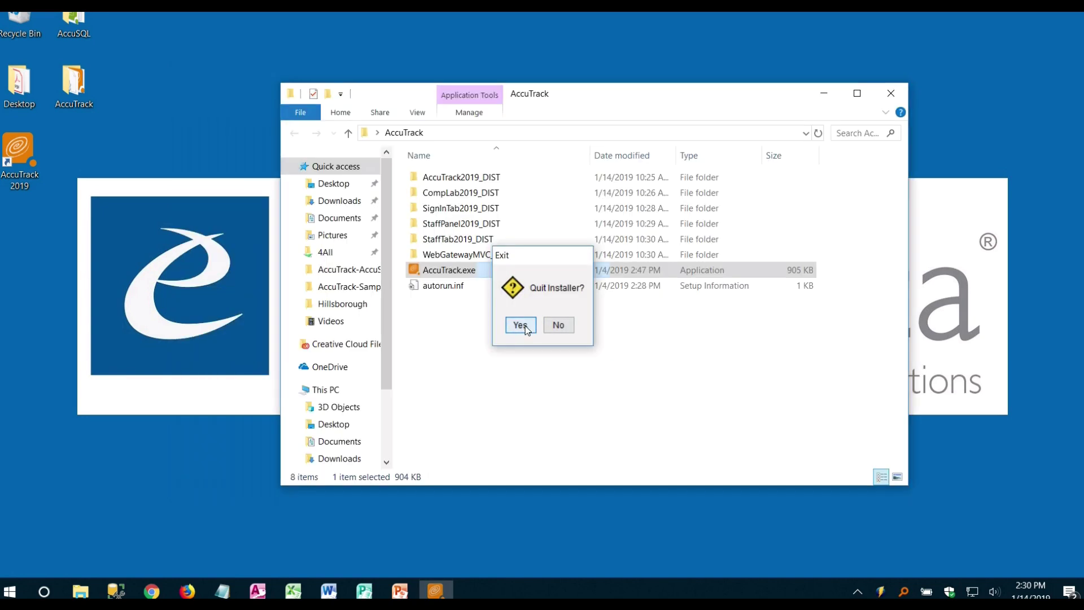
left_click(891, 93)
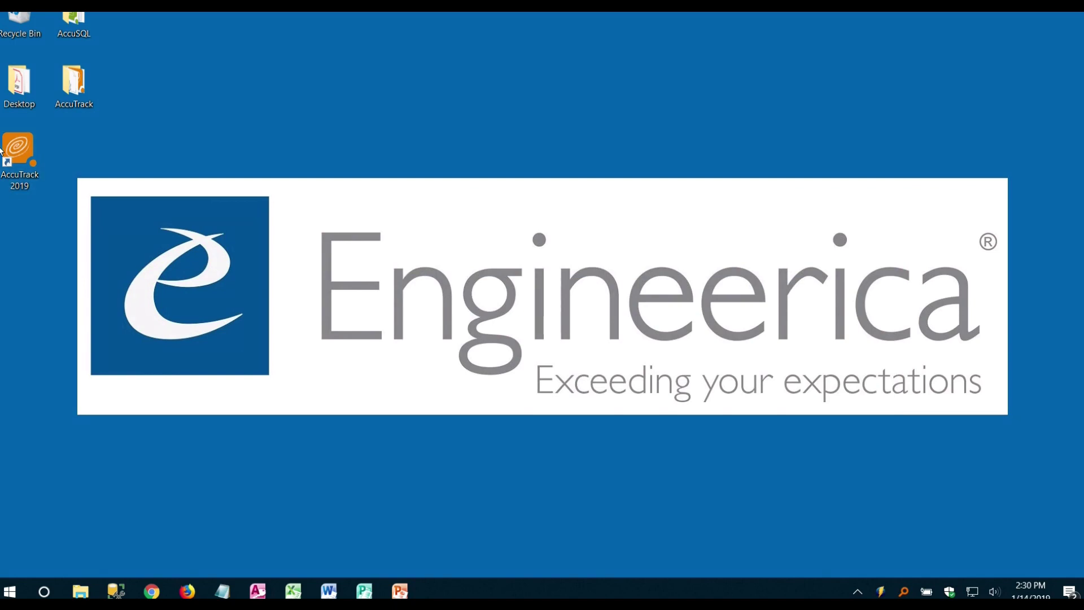
Launch AccuTrack 2019 from the desktop shortcut and activate it with an activation code
double_click(16, 159)
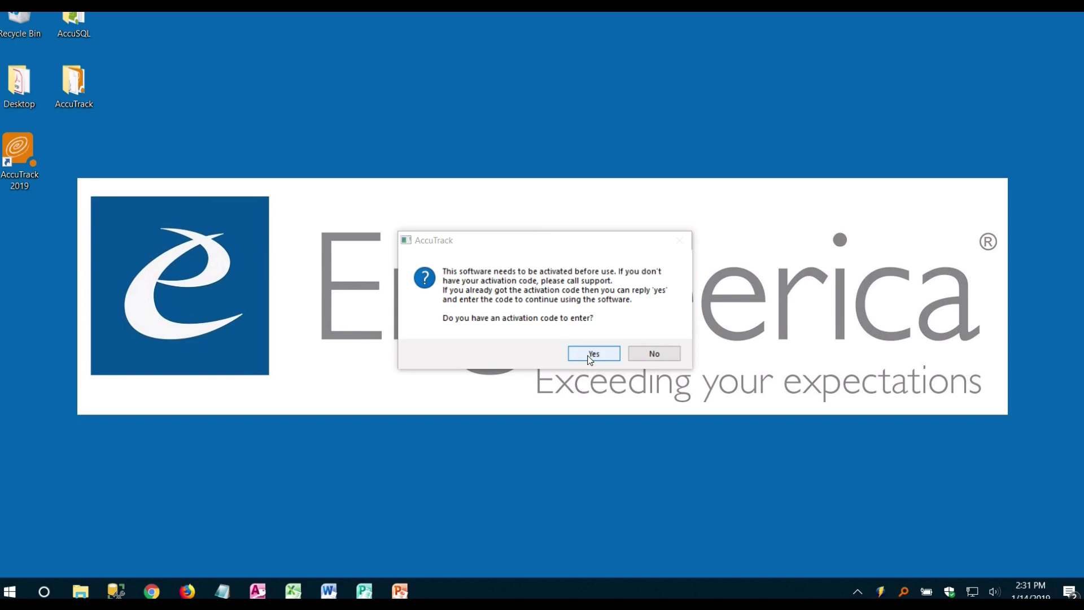
left_click(590, 355)
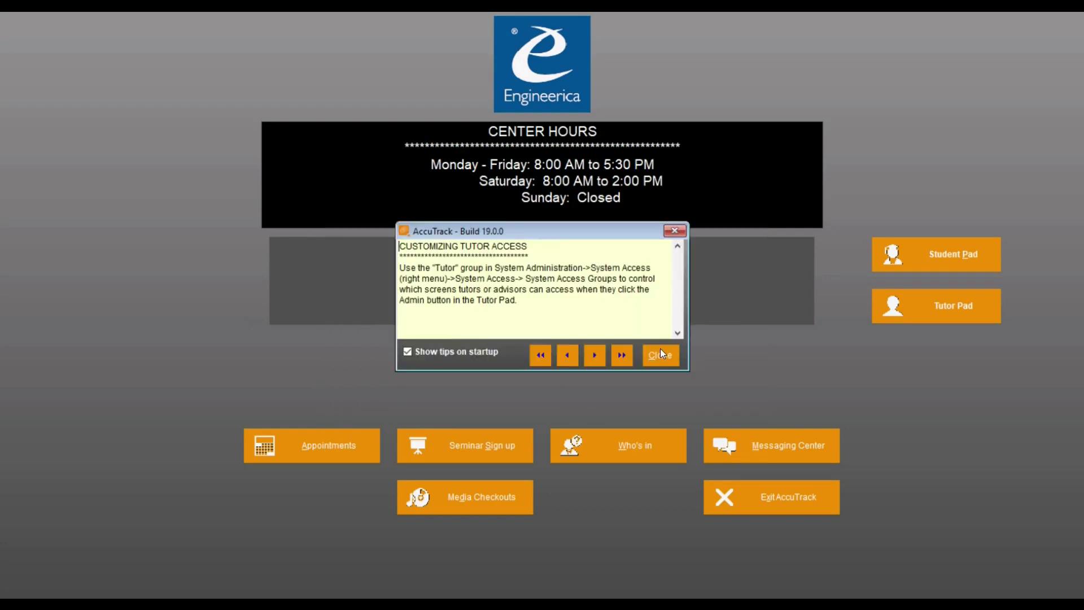
Close the startup tips, sign in with the administrator ID and password, and dismiss the warning
left_click(660, 352)
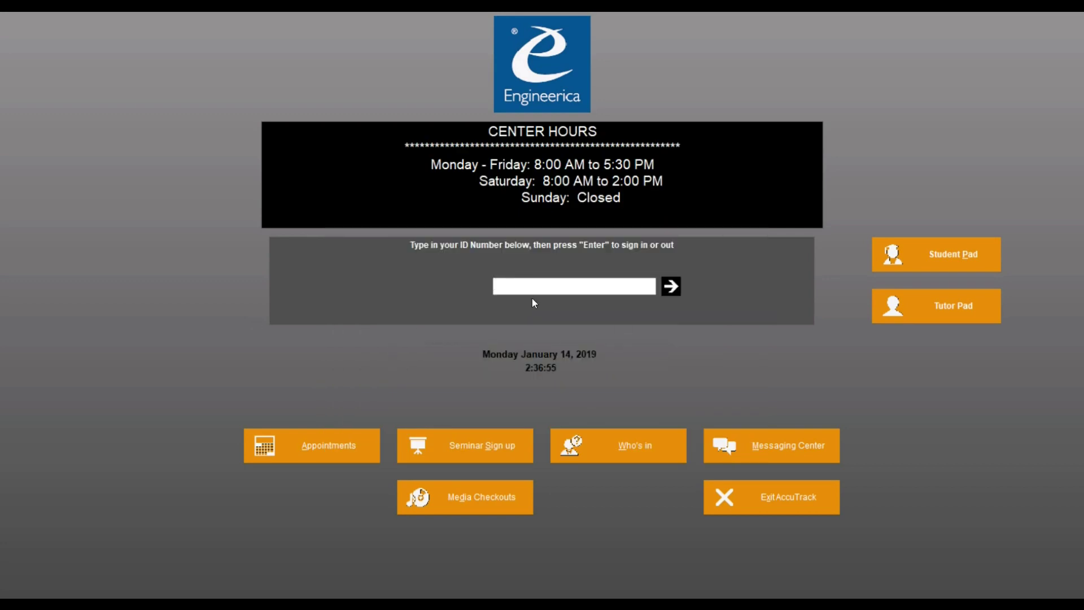
type("*********")
key("Return")
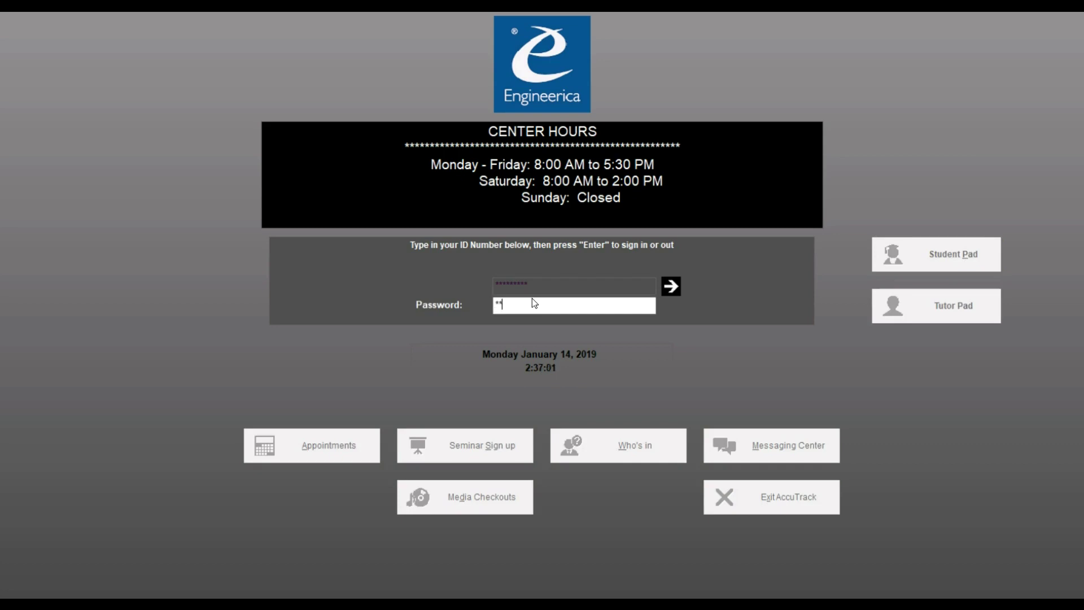
key("Return")
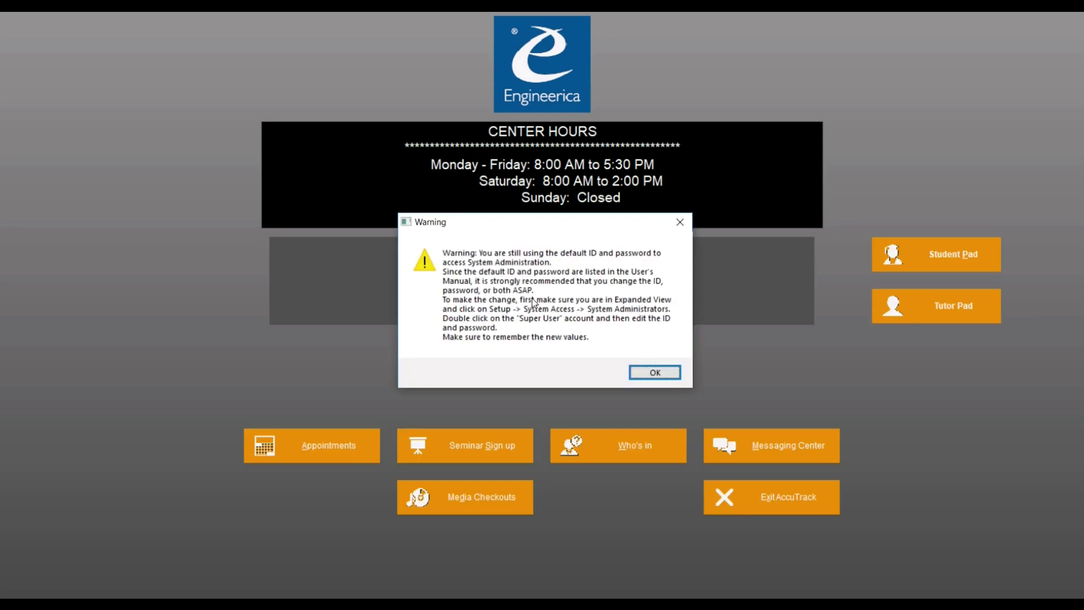
left_click(656, 373)
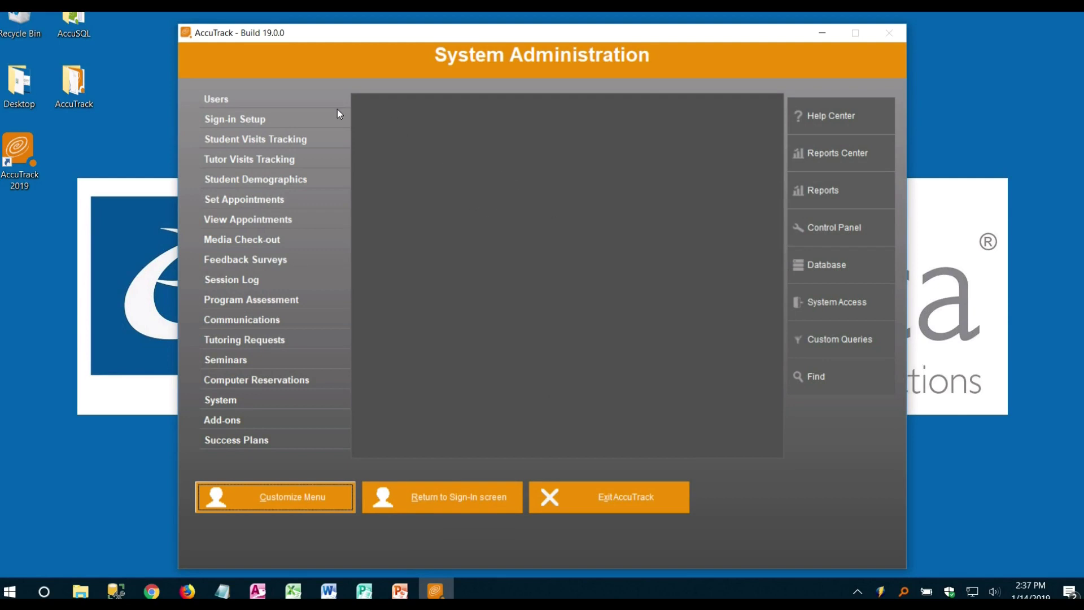
Go to Users, view the Students list of 5050 students, and close it
left_click(216, 99)
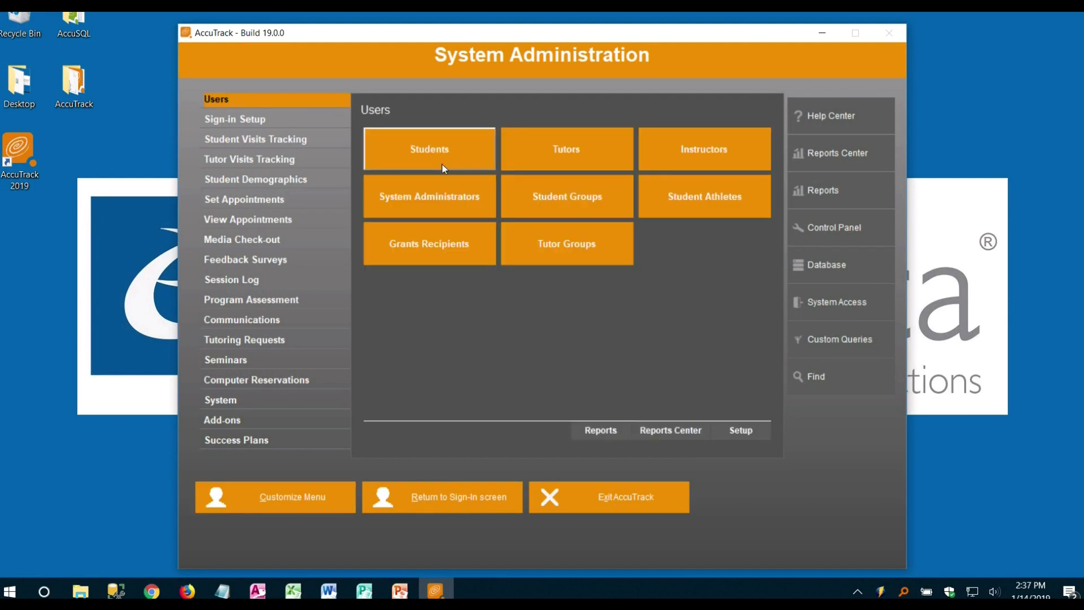
left_click(443, 169)
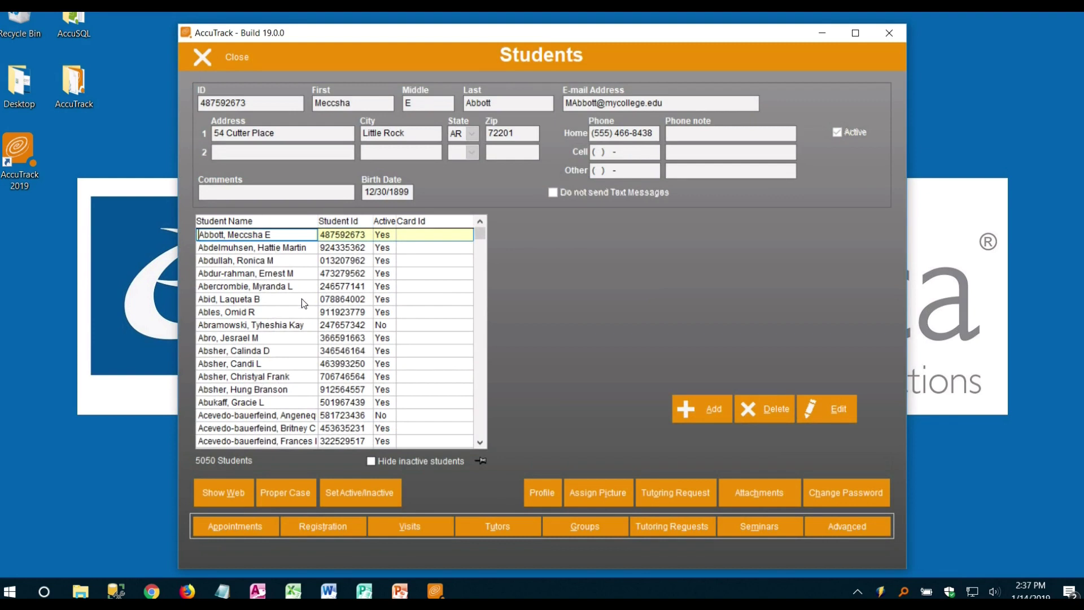
left_click(229, 65)
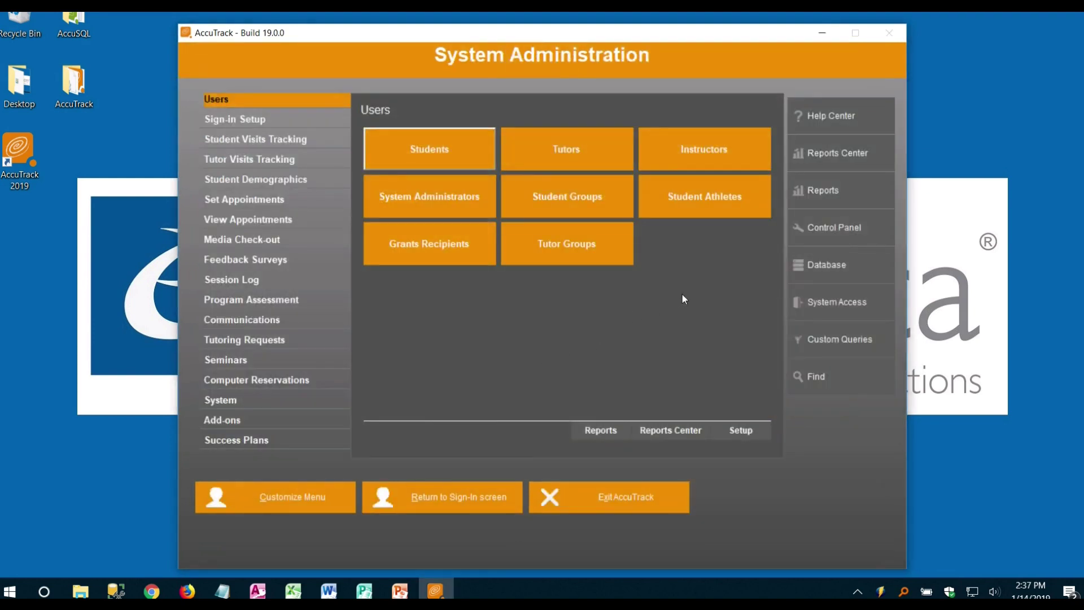
Confirm the database location is Tutoring_Sample, save it unchanged, and exit AccuTrack
left_click(835, 269)
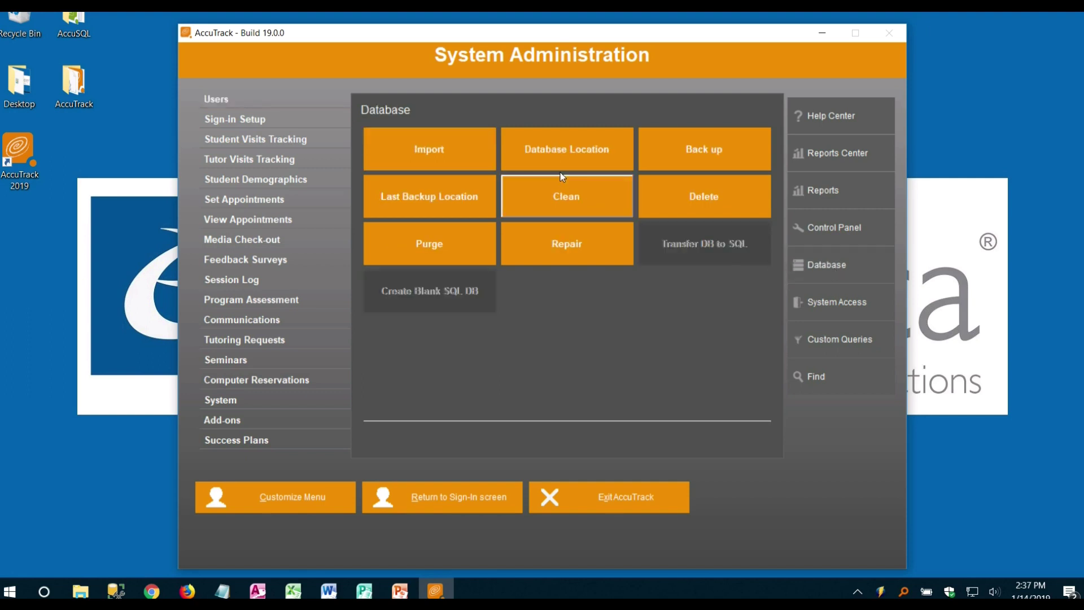
left_click(560, 160)
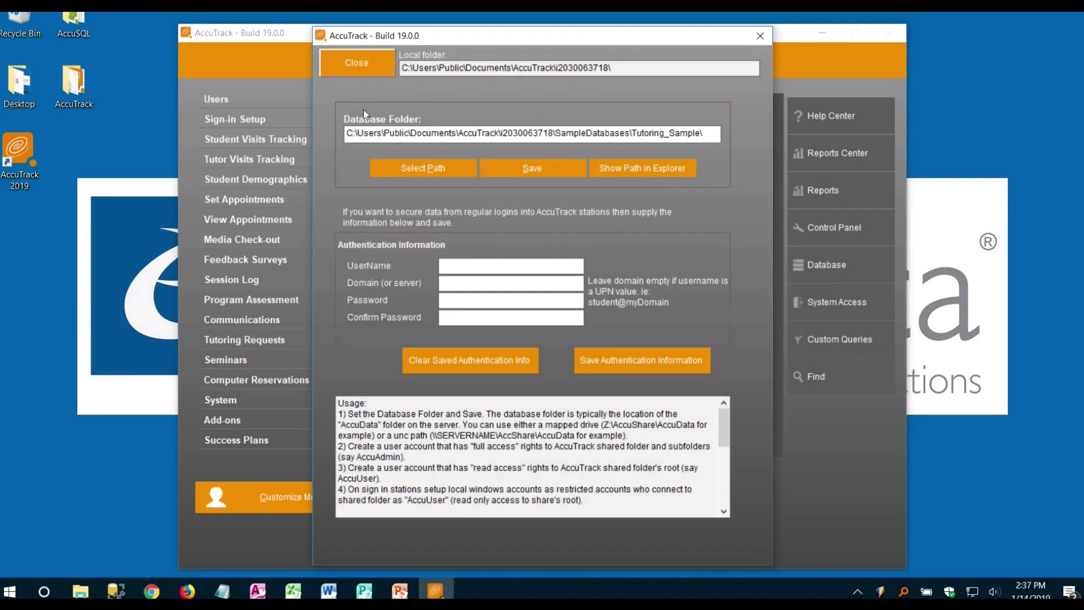
left_click_drag(709, 134, 280, 100)
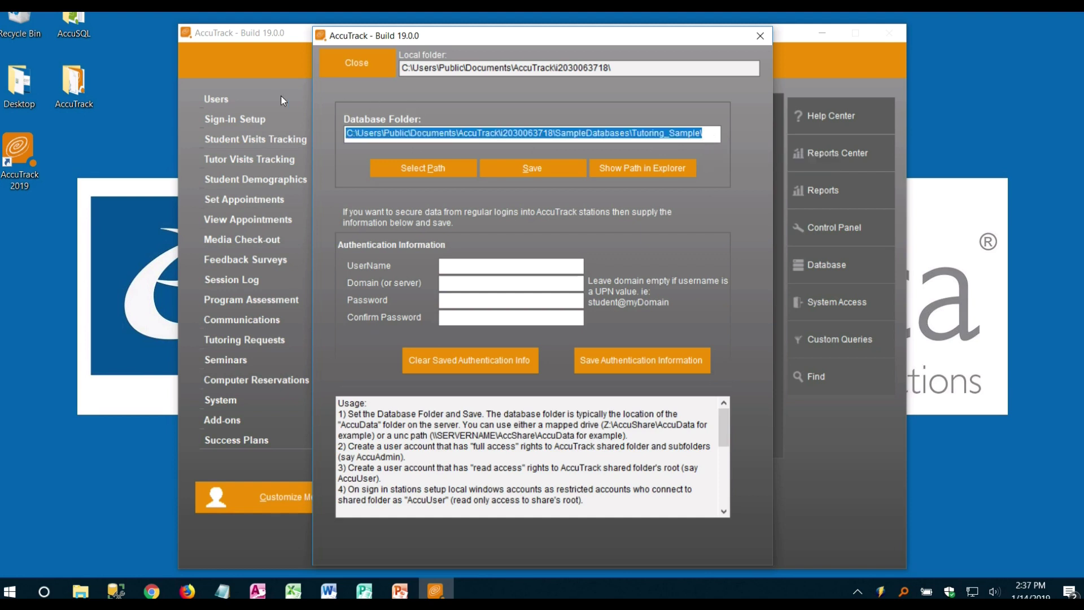
left_click(533, 168)
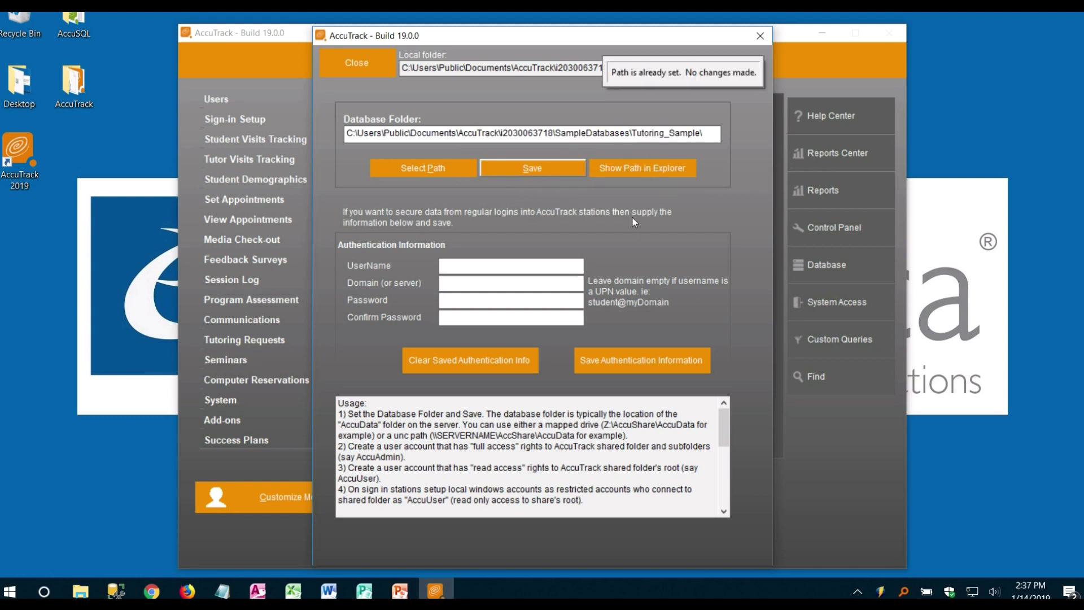
left_click(375, 66)
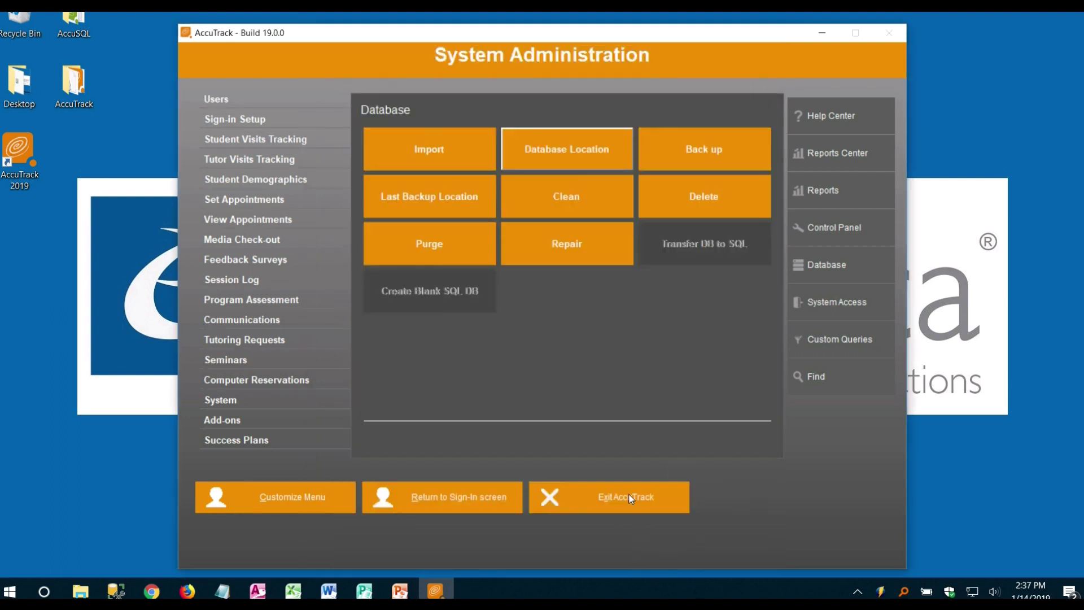
left_click(628, 499)
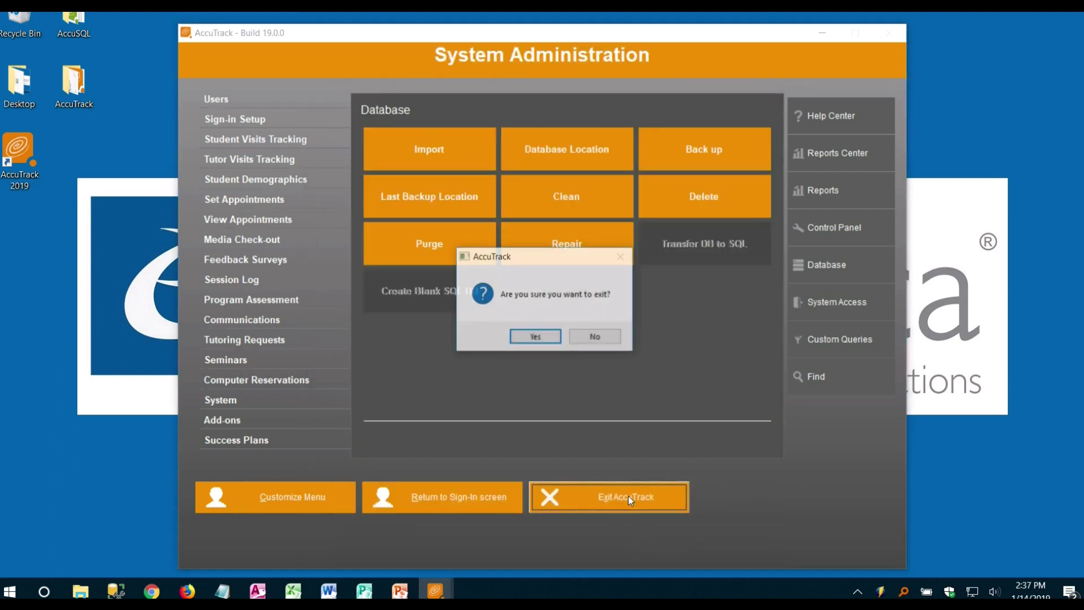
Confirm exiting AccuTrack, decline the database backup, and close the Backing up database window
left_click(538, 334)
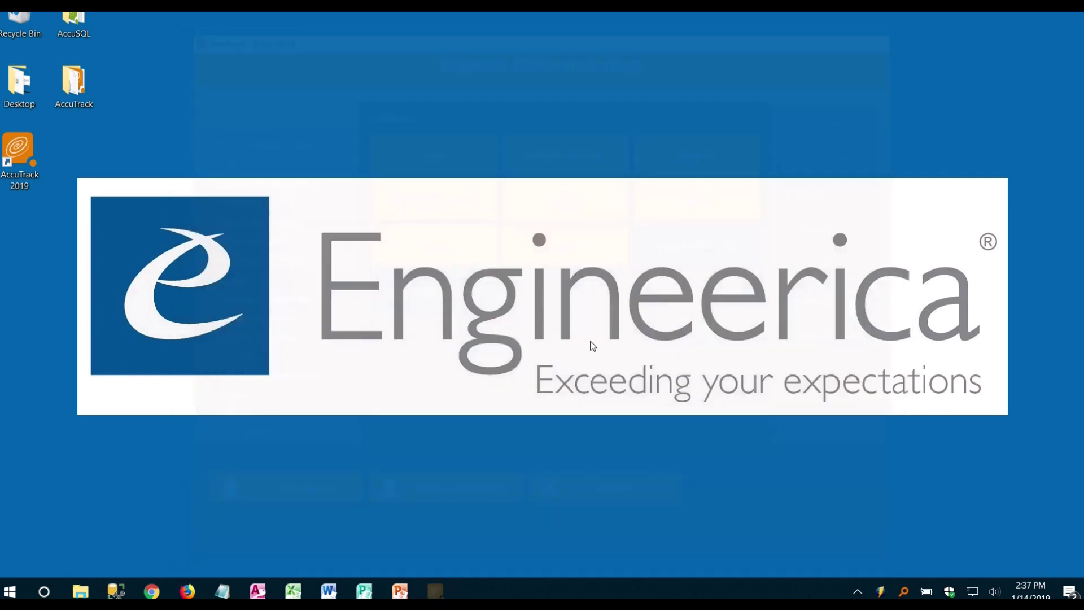
left_click(594, 336)
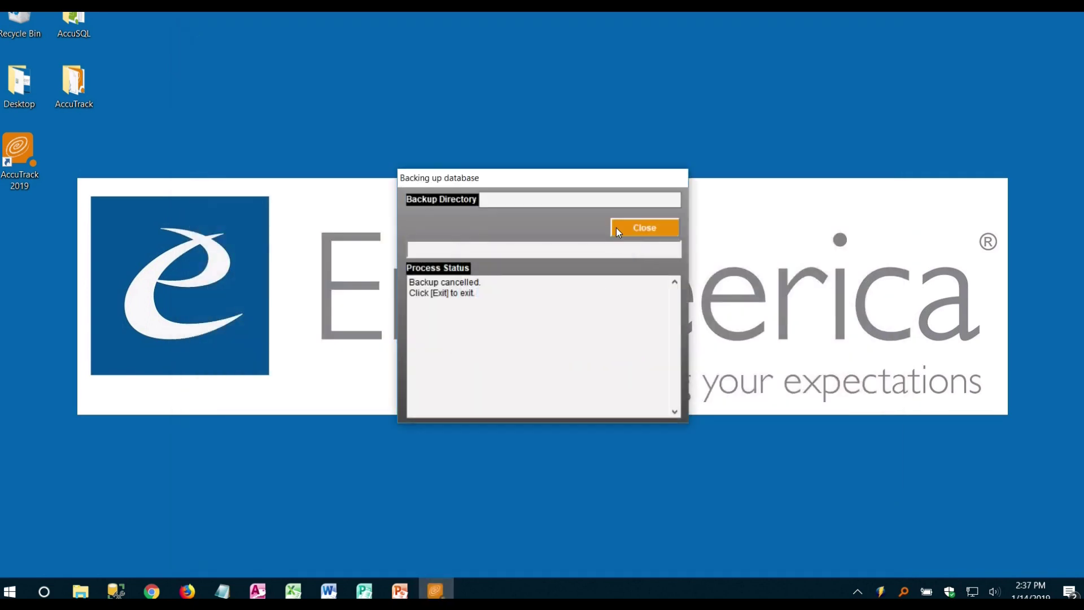
left_click(620, 228)
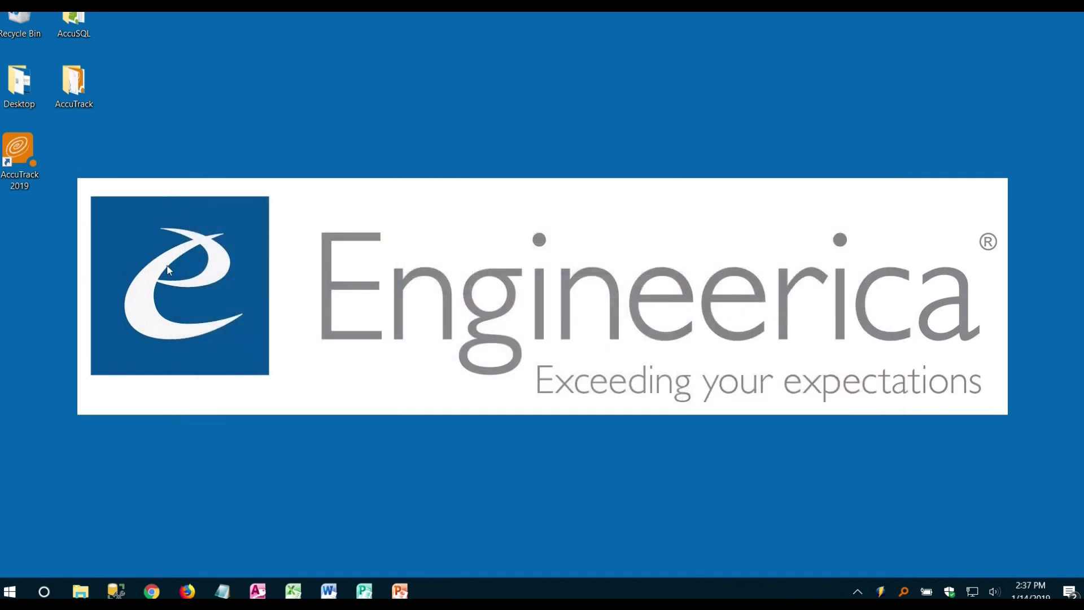